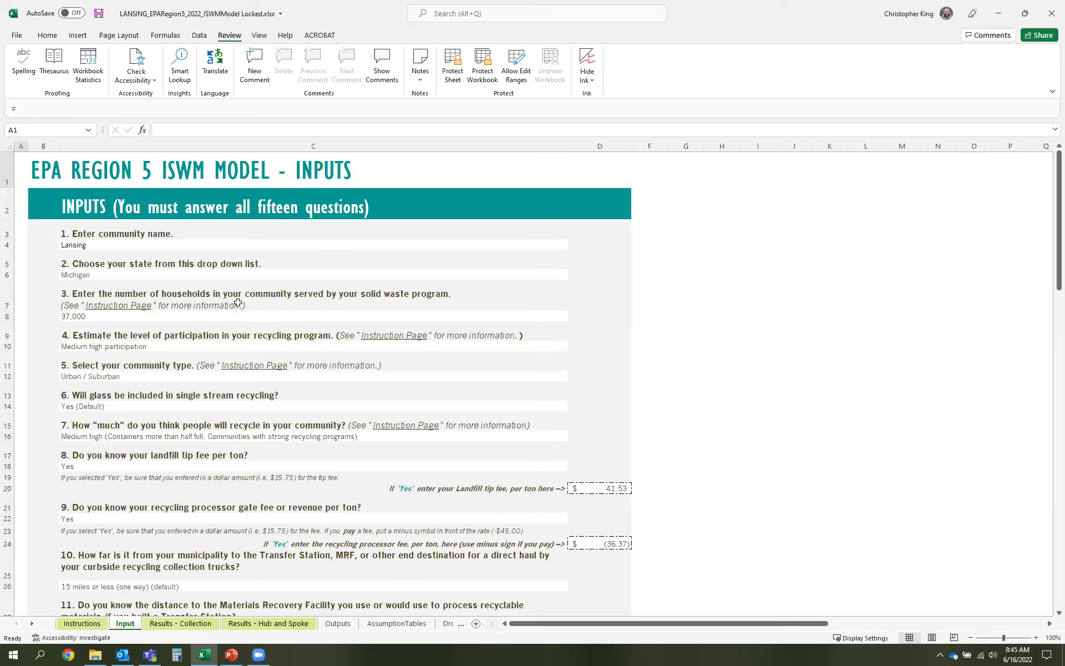
Review the answers to all fifteen questions on the Input sheet.
scroll(252, 355, "down", 3)
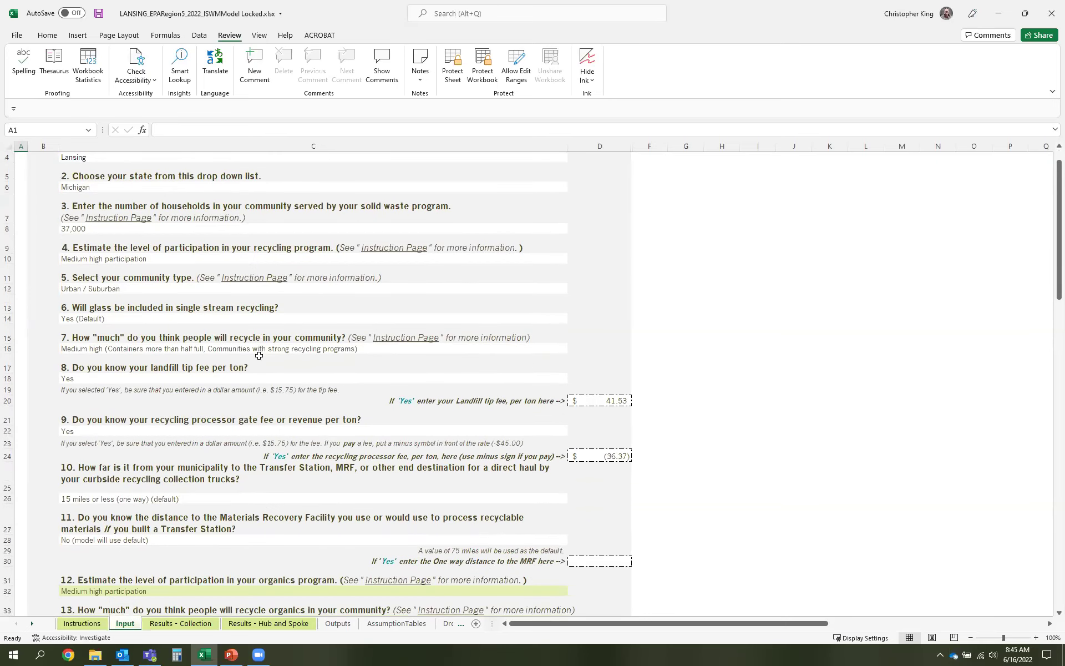
scroll(259, 358, "down", 1)
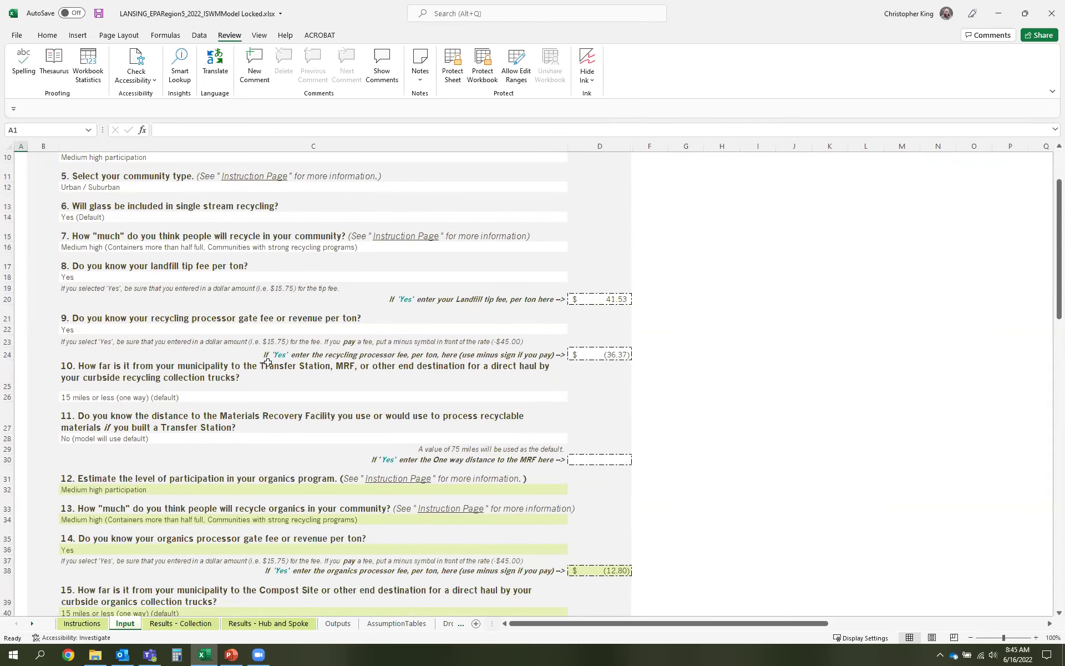
scroll(265, 367, "up", 3)
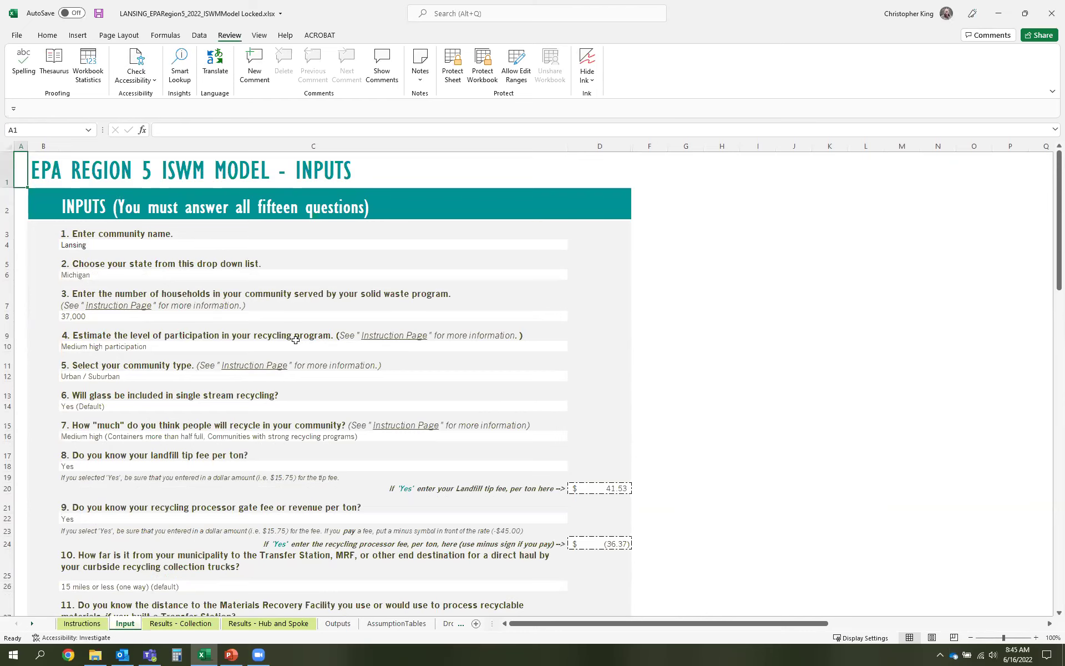
scroll(296, 346, "down", 1)
scroll(320, 405, "down", 5)
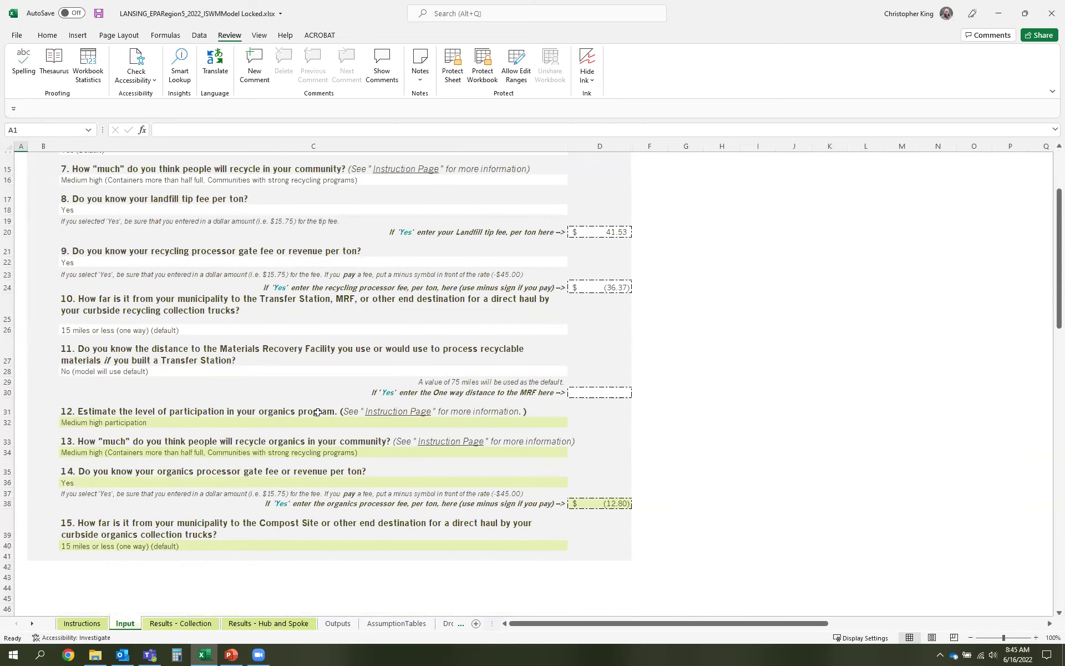
scroll(318, 412, "up", 5)
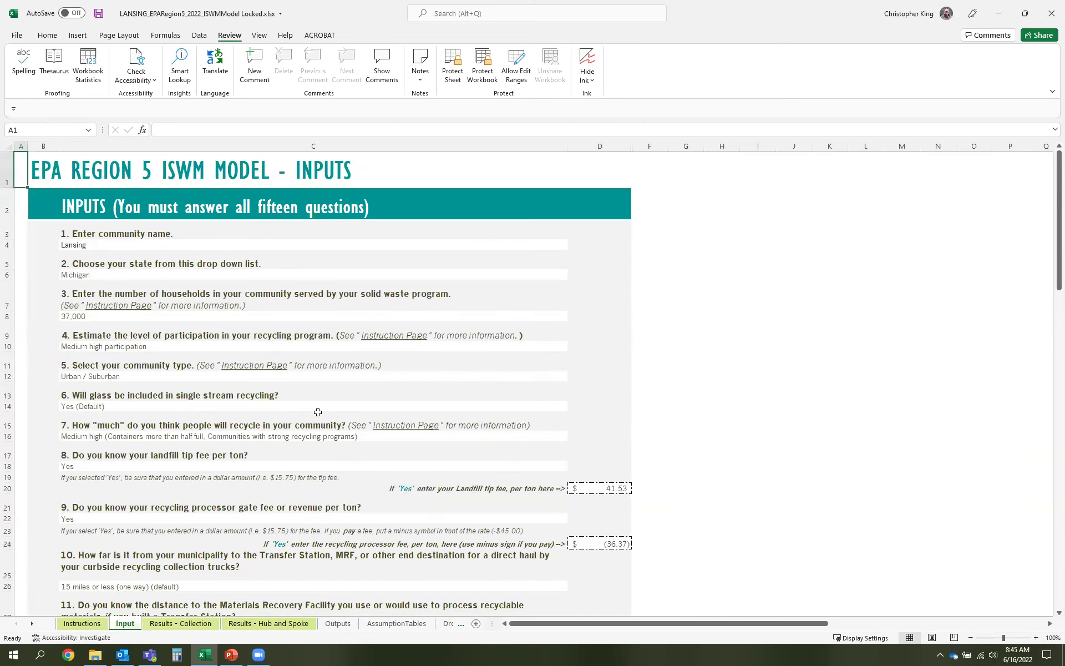
Examine the tons of recycling, cost per ton recycled and total capital cost rows in the collection results for Lansing.
left_click(178, 623)
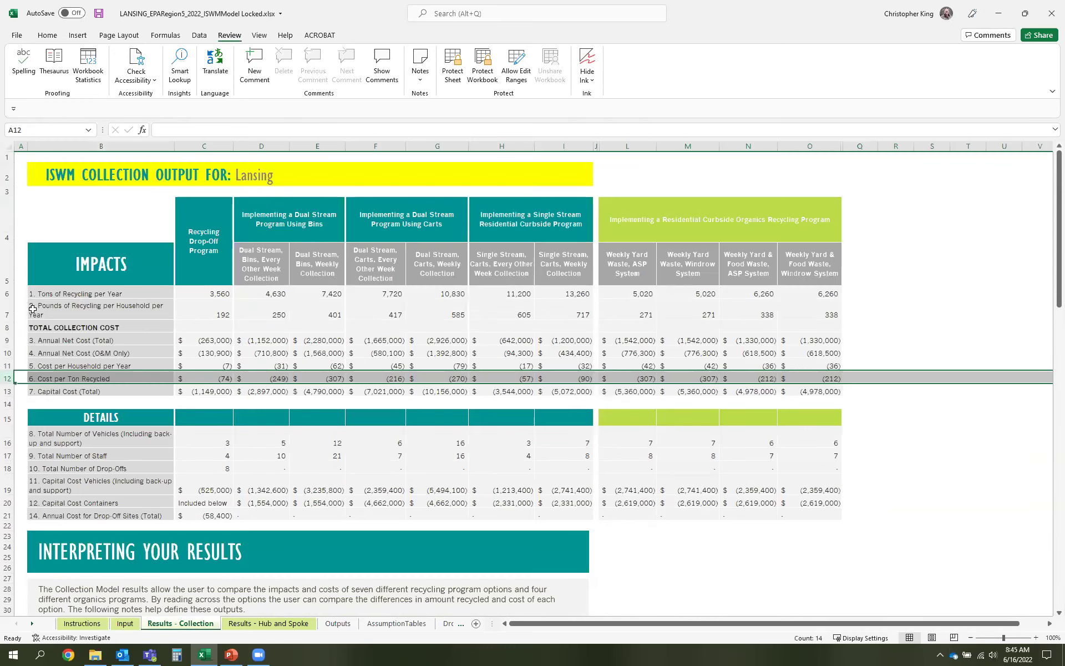
left_click(10, 292)
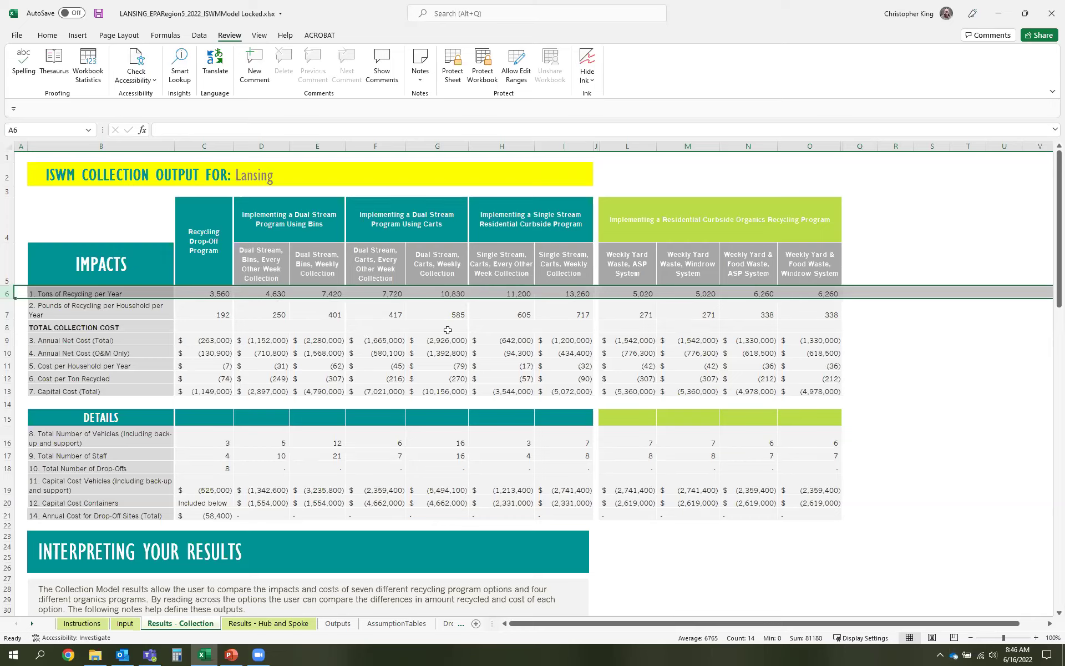
left_click(7, 378)
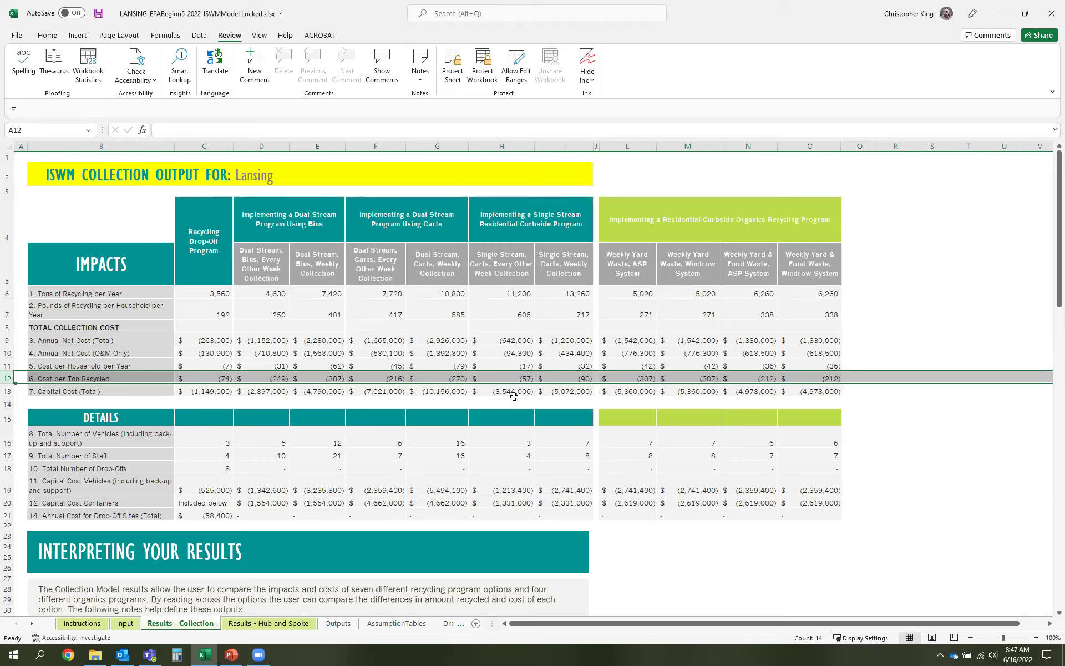
left_click(10, 391)
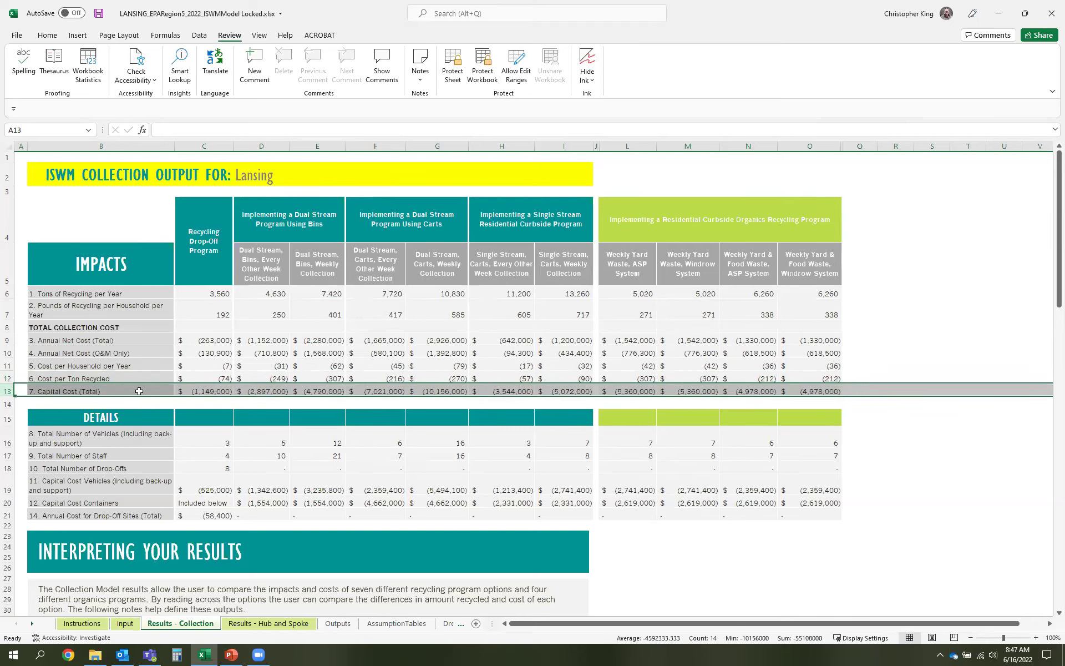
left_click(8, 379)
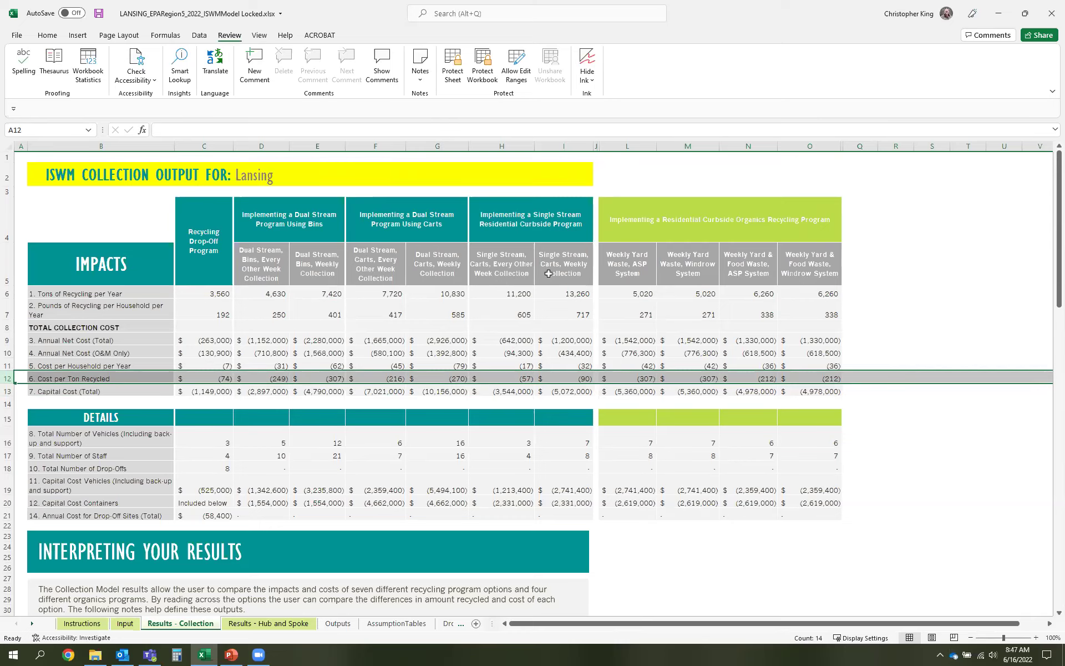
Compare yearly tons and cost per ton for the two single stream cart programs, and across all collection programs.
left_click(516, 294)
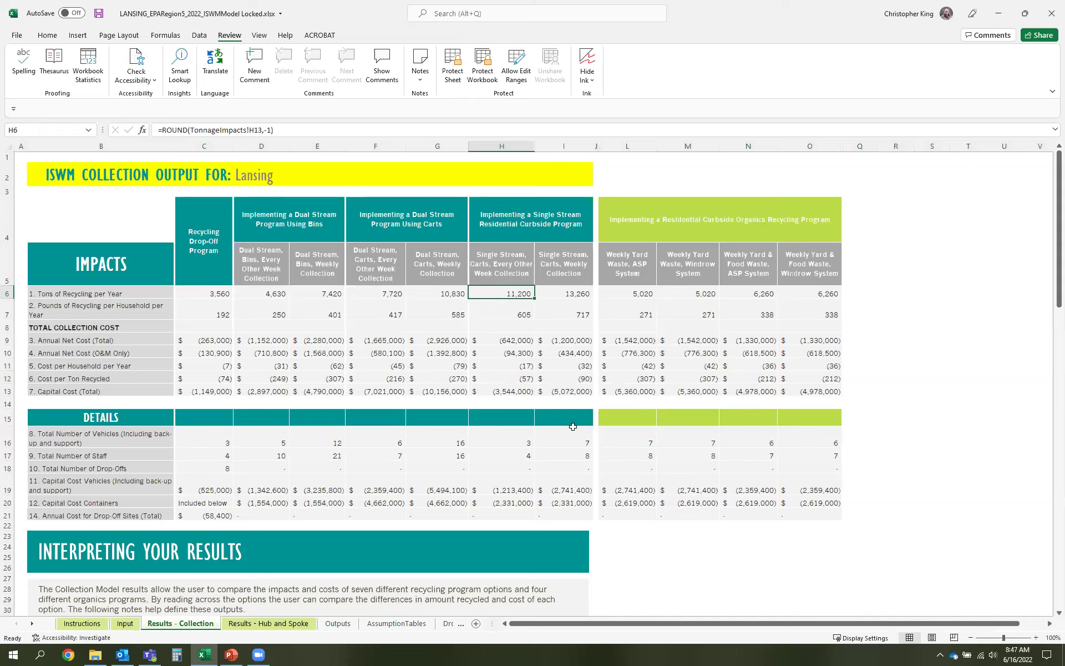
left_click(571, 296)
left_click(571, 374)
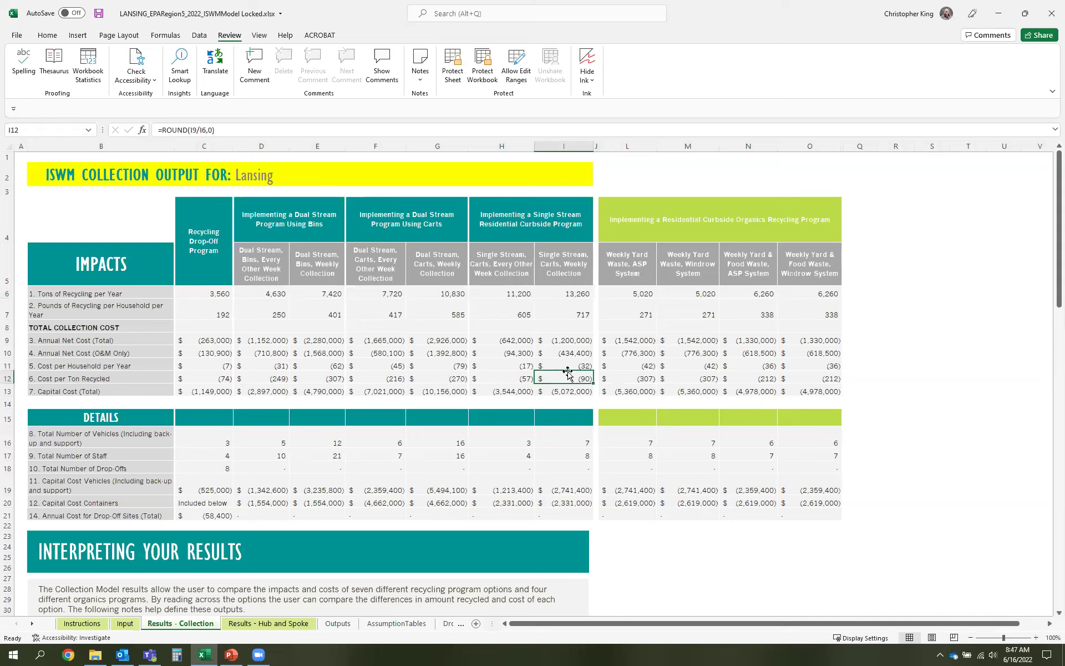
left_click(506, 293)
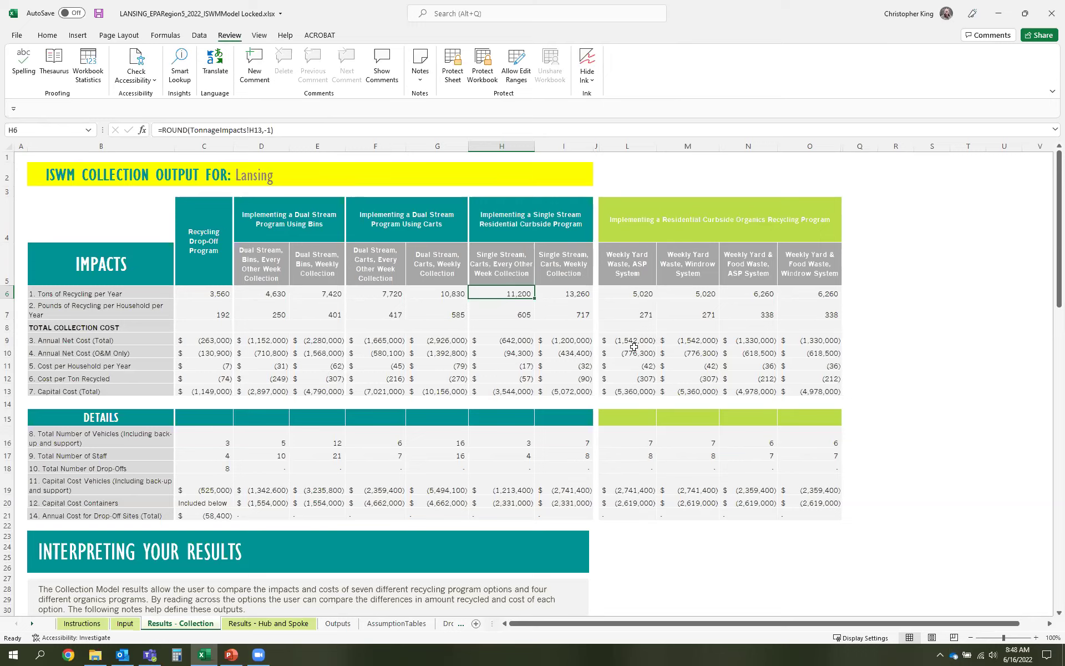
left_click(8, 288)
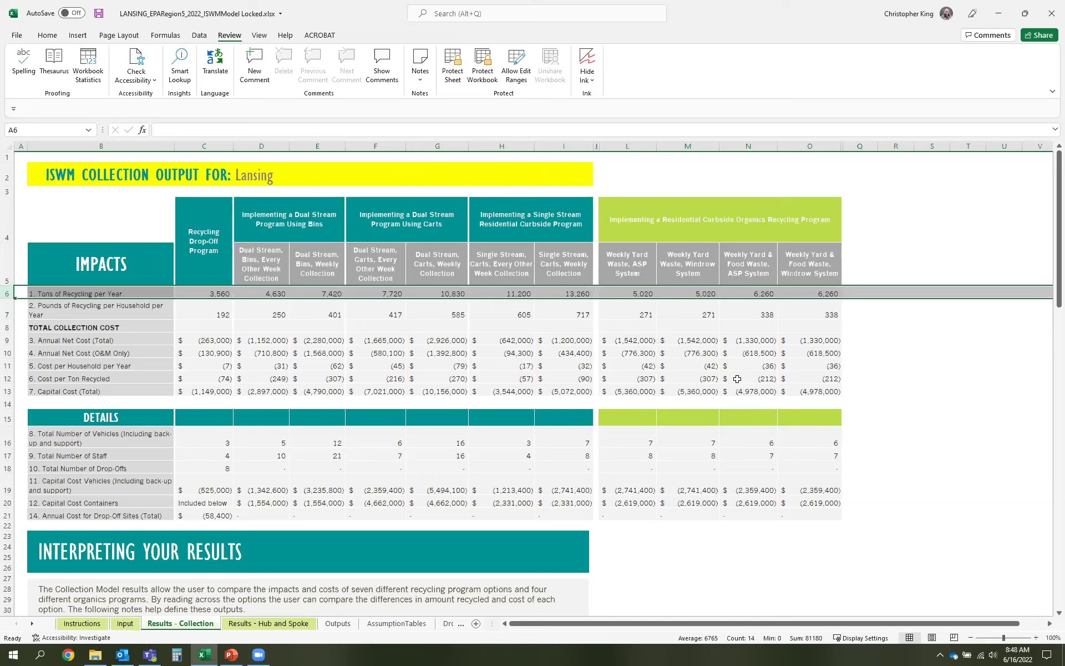
left_click(19, 380)
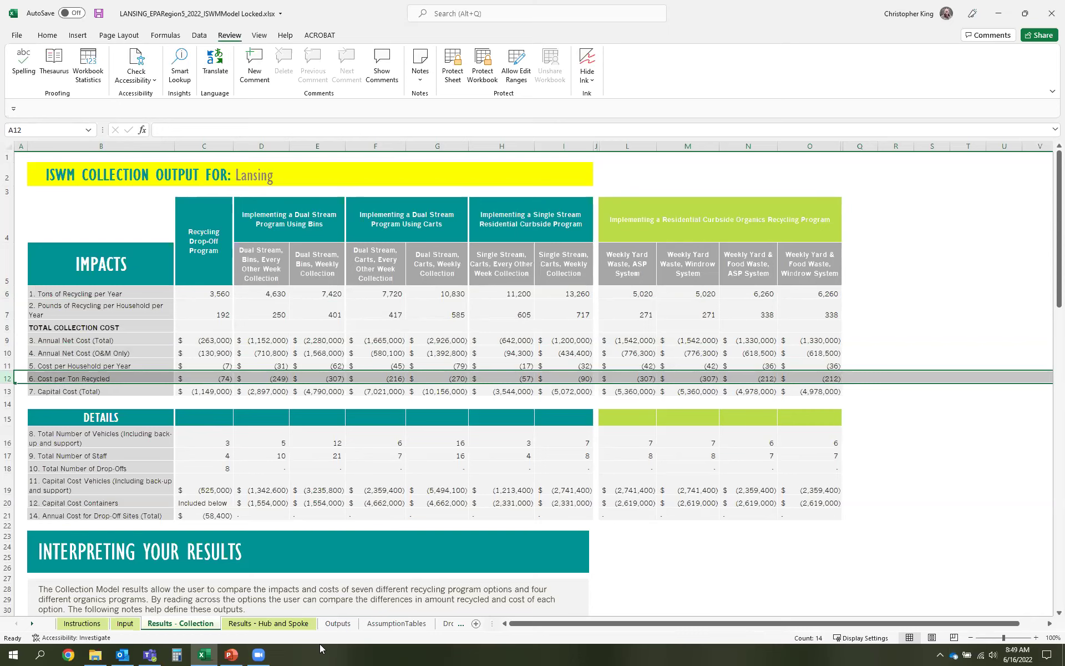
Examine the direct haul and Build Transfer Station impacts in the hub and spoke results.
left_click(282, 623)
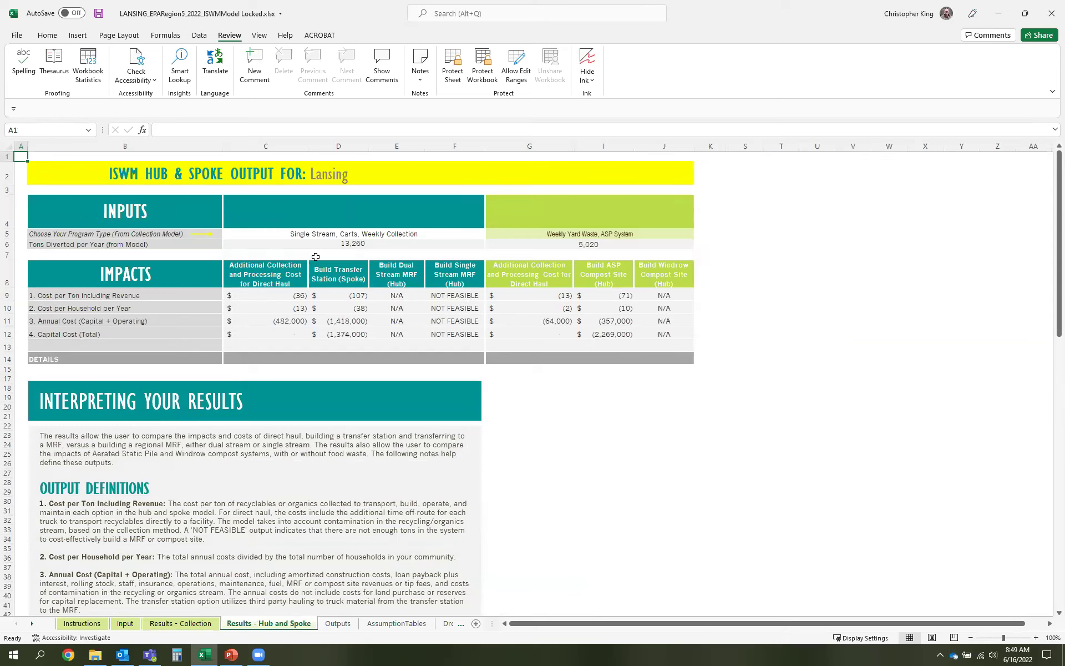
left_click(274, 272)
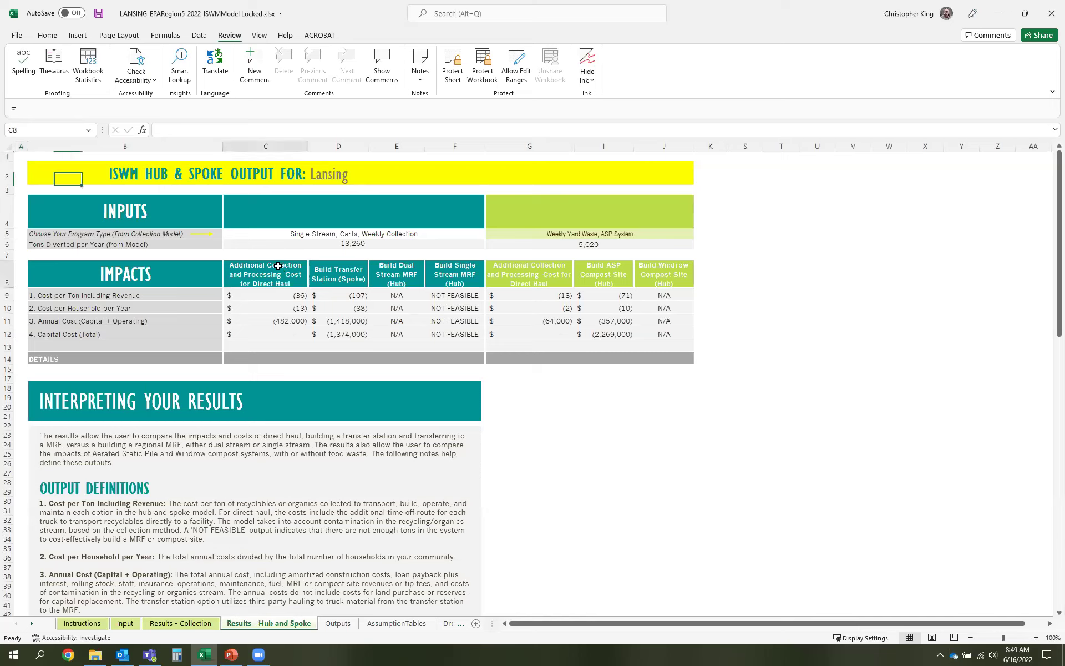
left_click(278, 338, "shift")
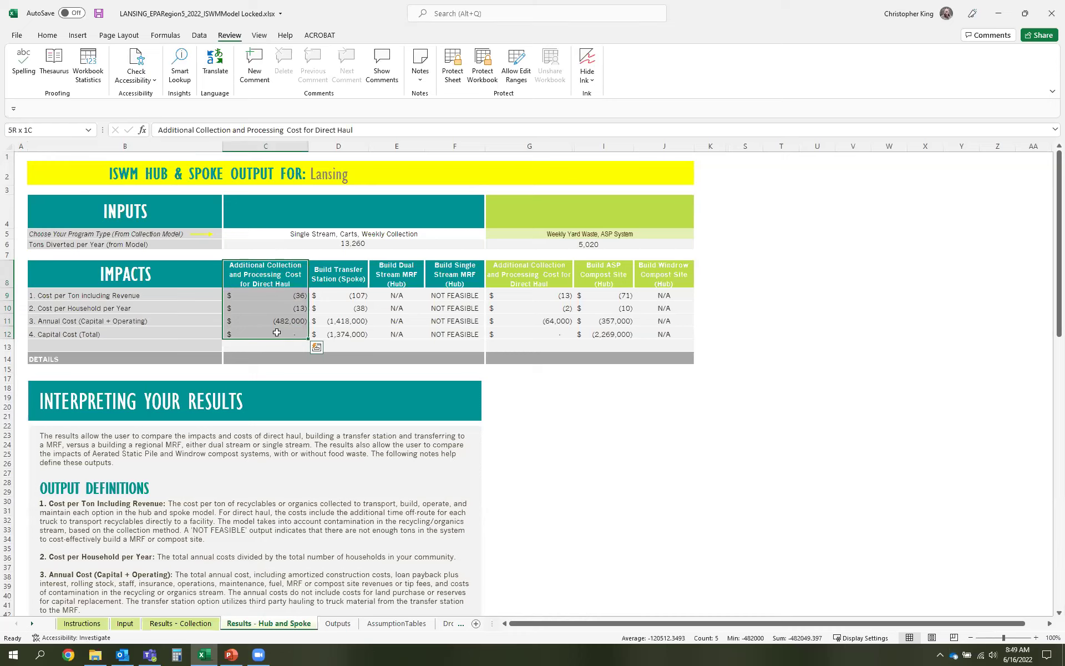
left_click(312, 269)
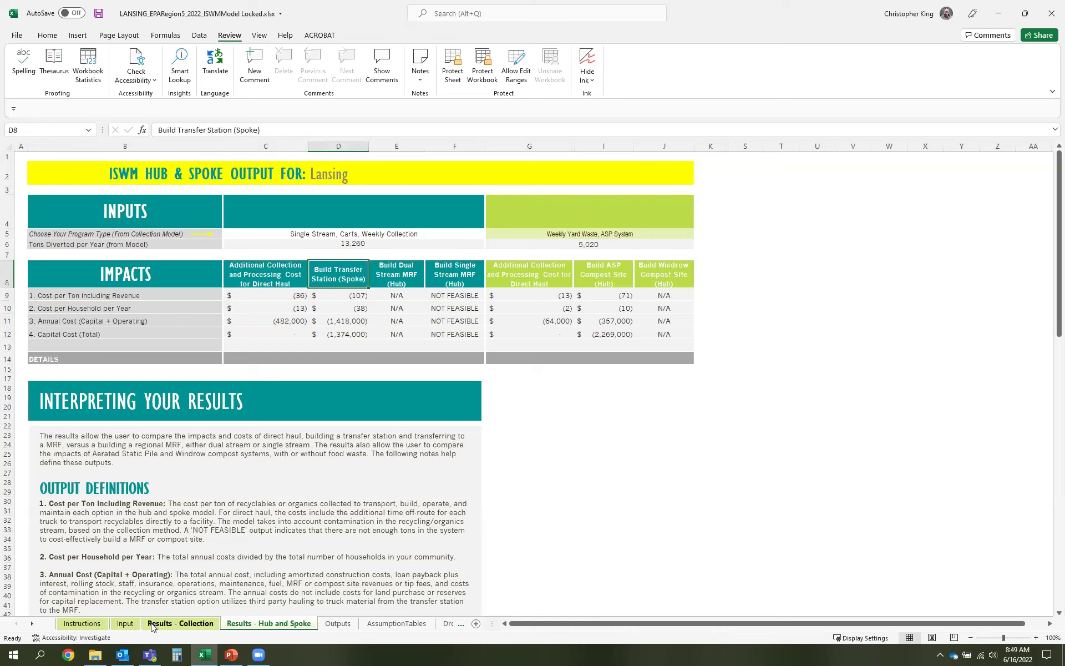
Set the direct haul distance for curbside recycling trucks in question 10 to 76 - 90 miles (one way).
left_click(125, 624)
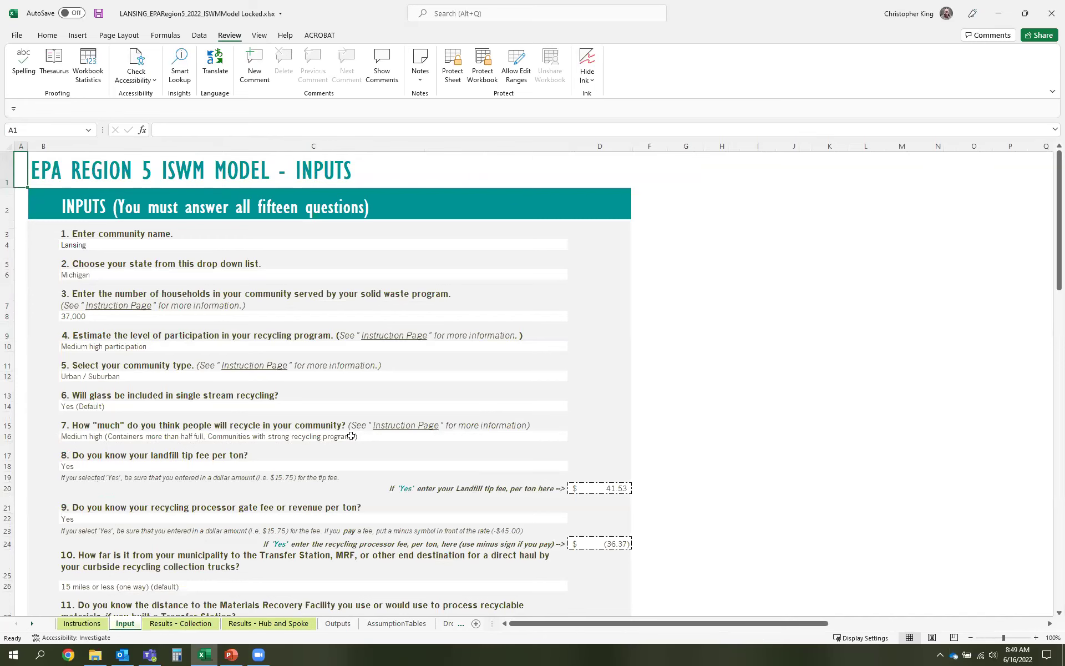
scroll(420, 452, "down", 2)
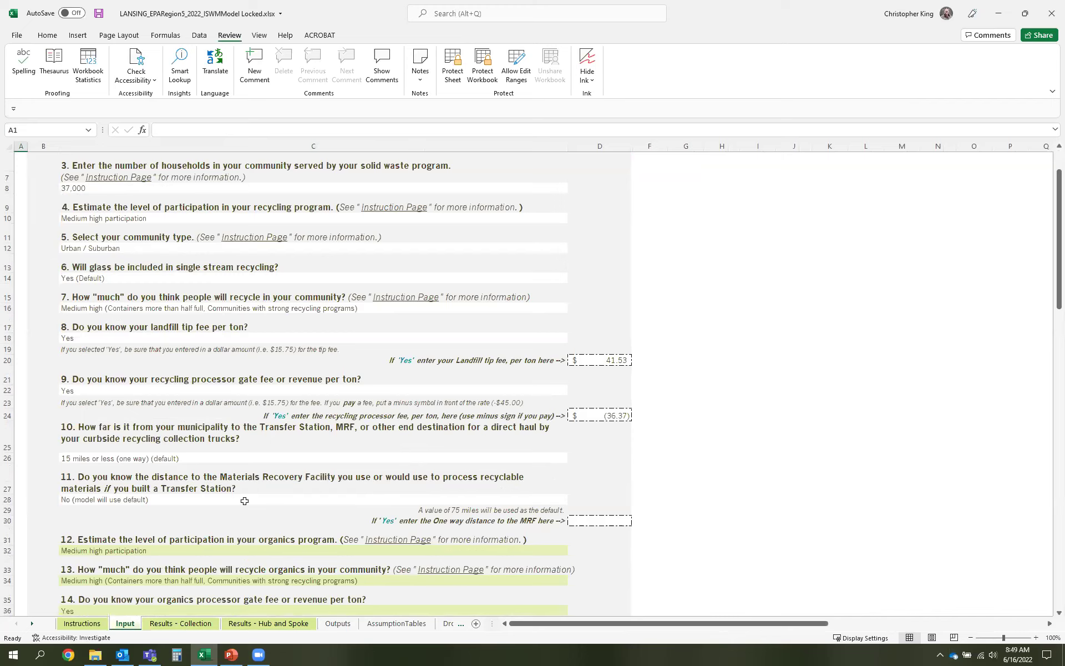
left_click(248, 463)
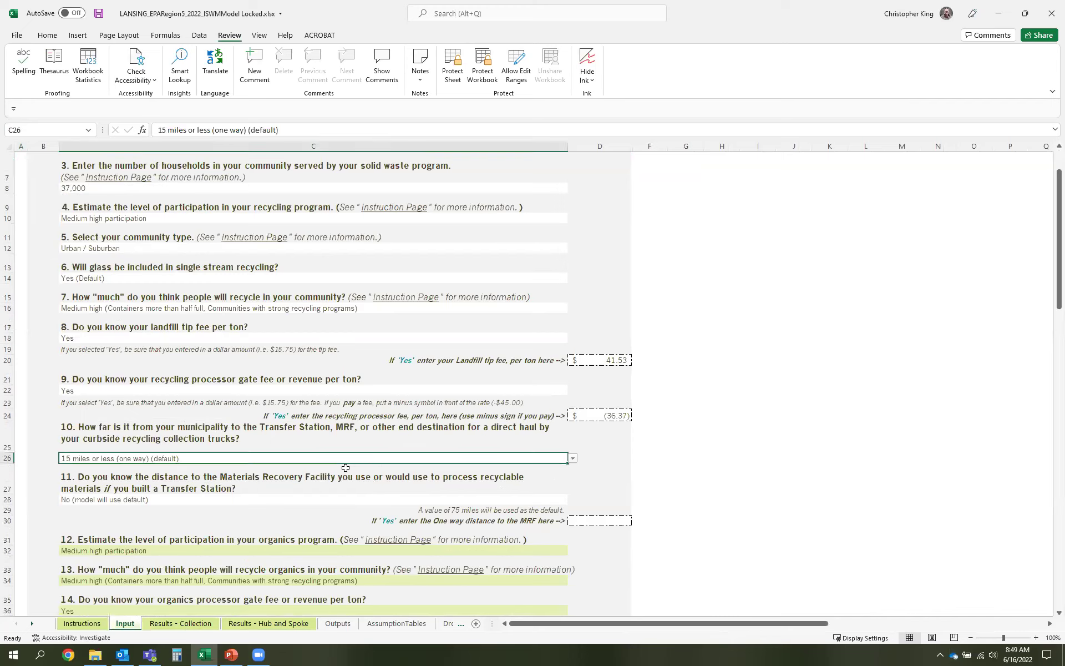
left_click(573, 458)
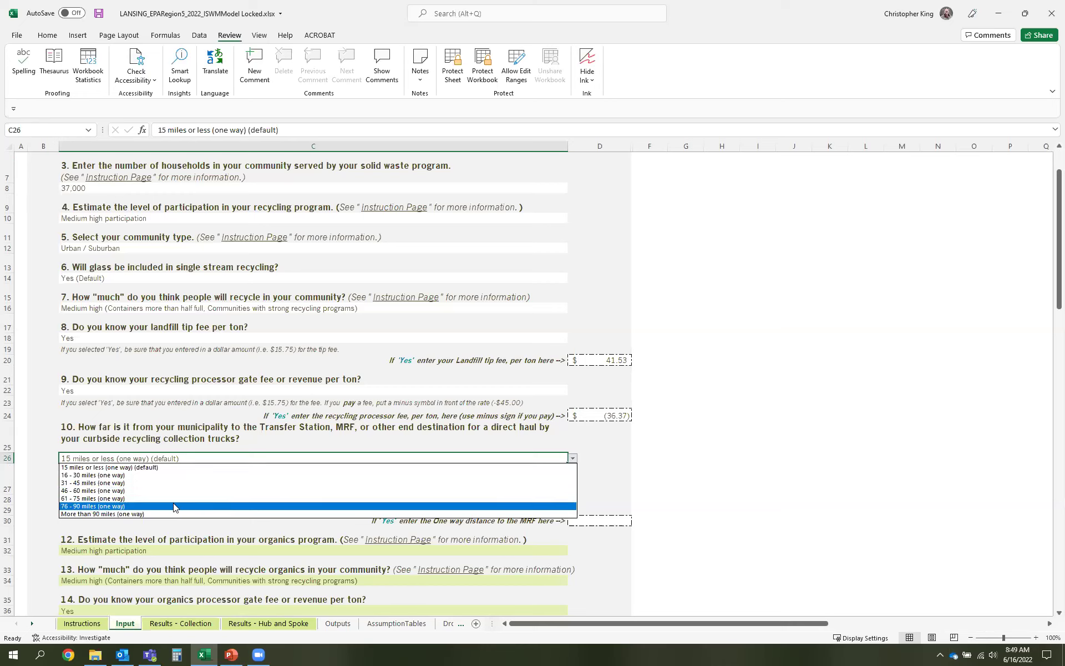
left_click(122, 506)
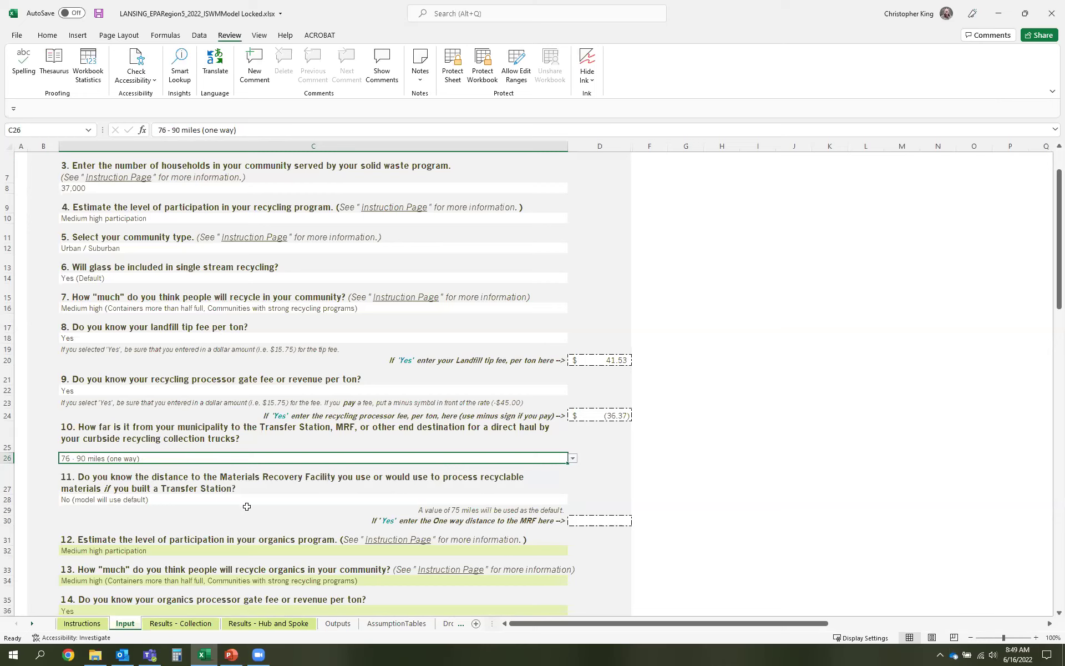
left_click(358, 498)
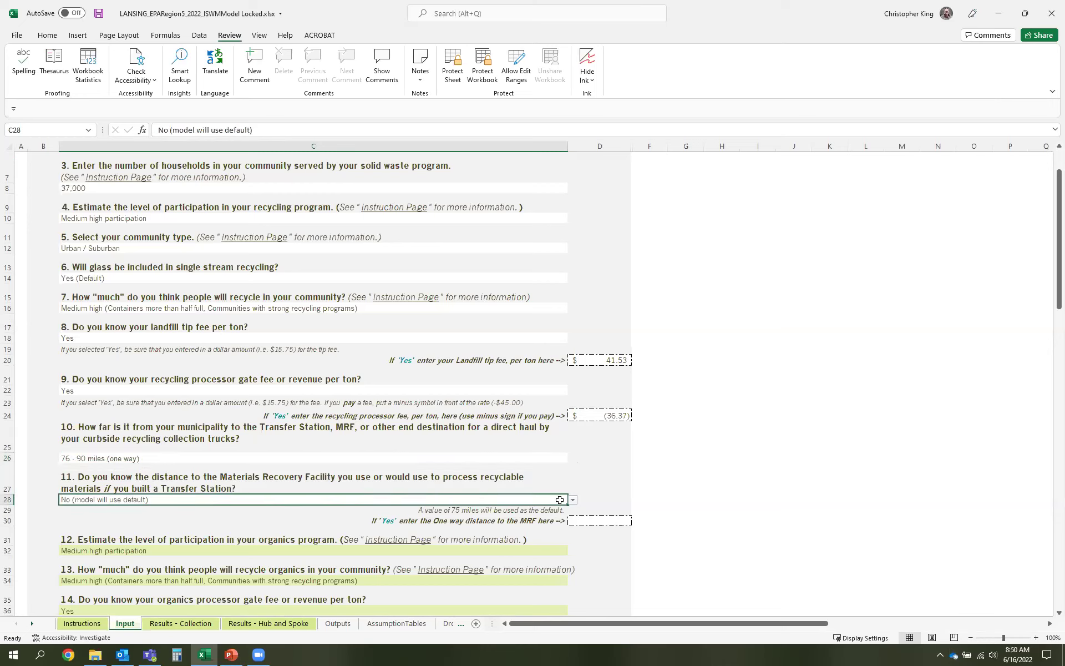
Compare the direct haul impacts with the Build Transfer Station impacts in the hub and spoke results.
left_click(289, 625)
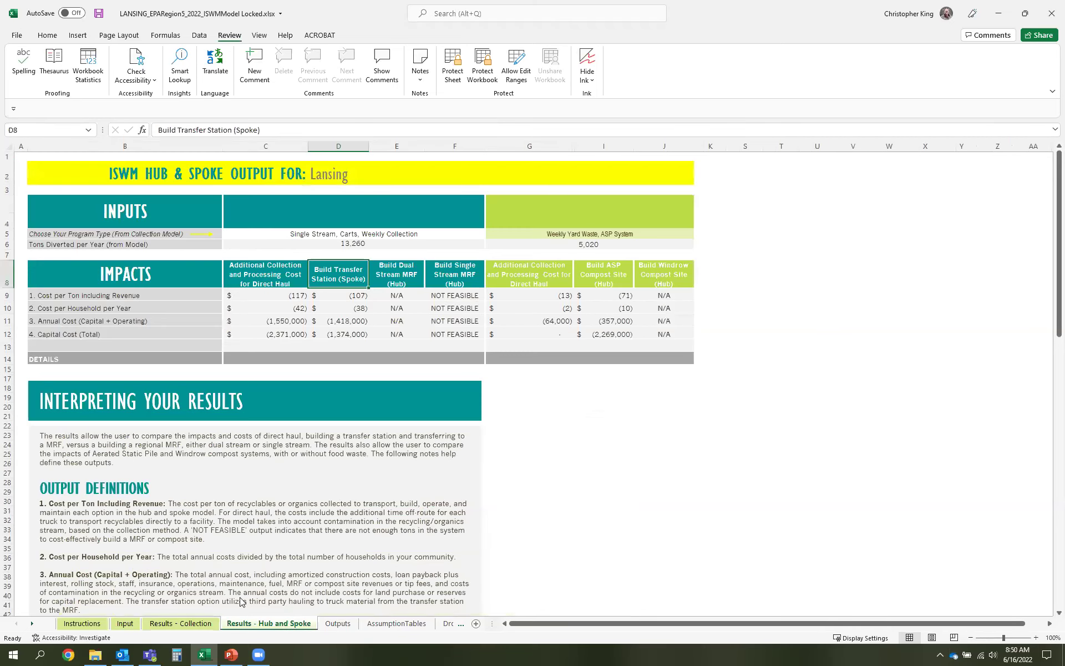
left_click(281, 273)
left_click_drag(281, 273, 364, 359)
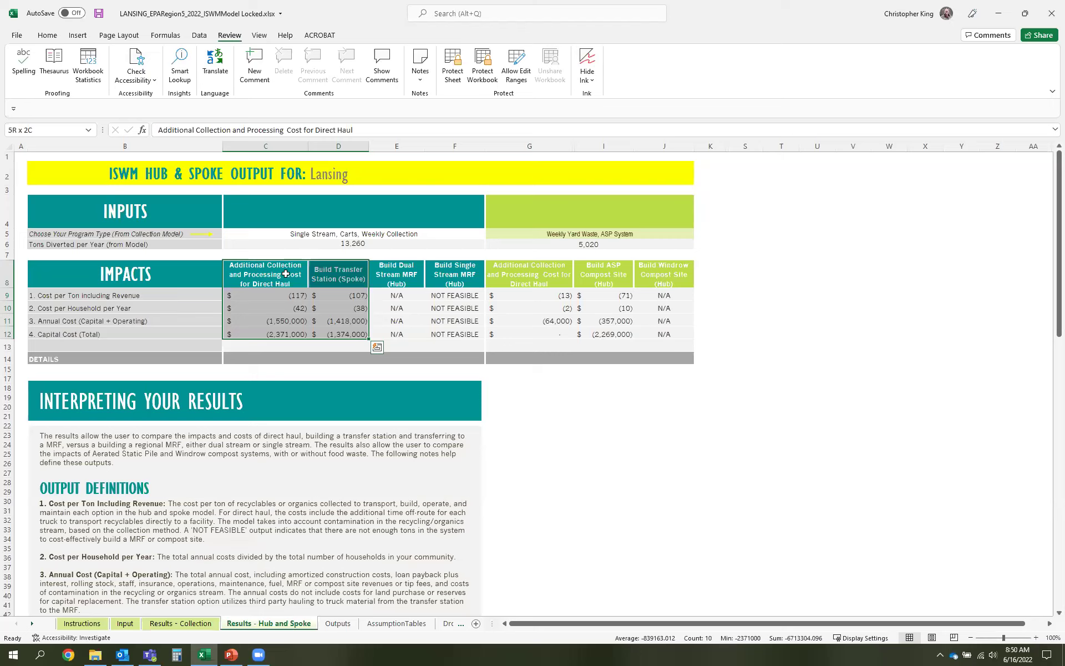
Set the number of households served by the solid waste program in question 3 to 65,000.
left_click(124, 623)
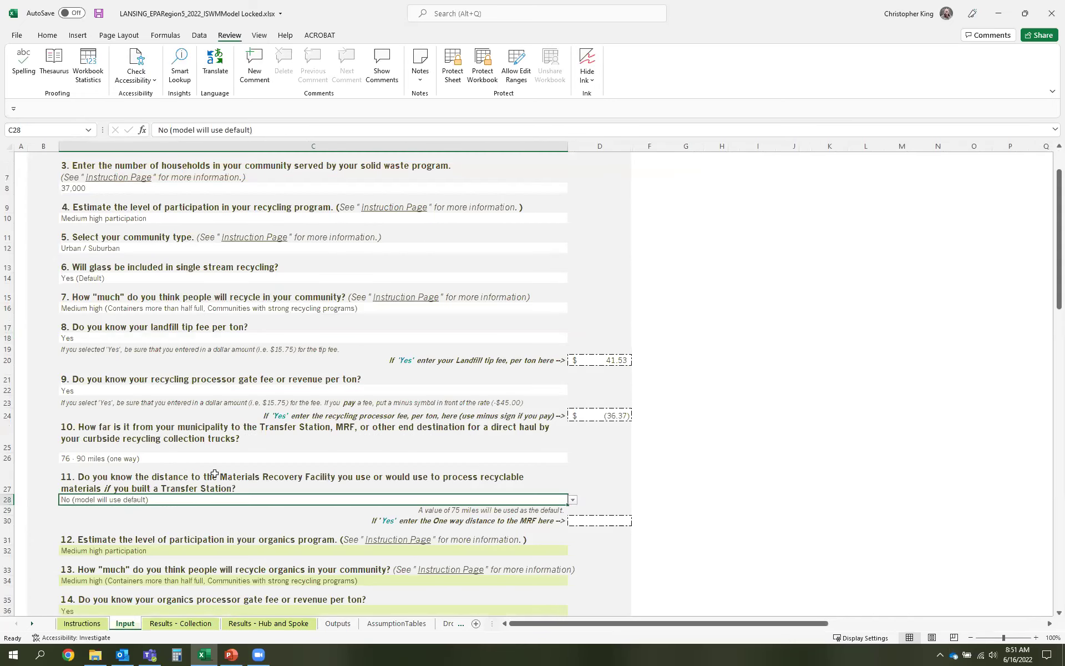
scroll(307, 427, "up", 2)
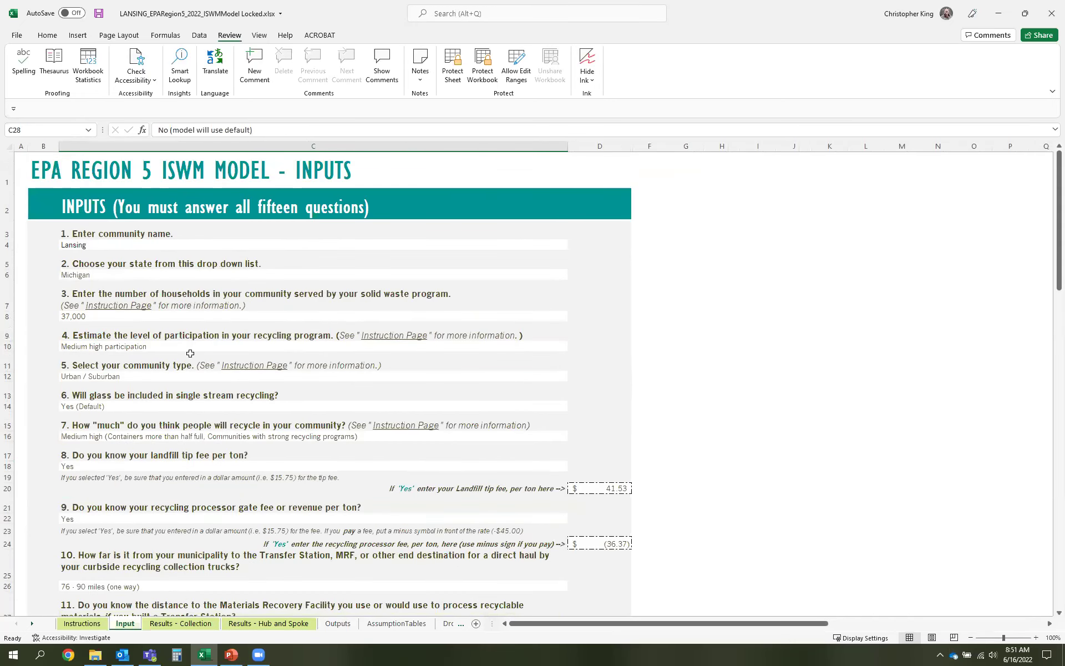
left_click(100, 316)
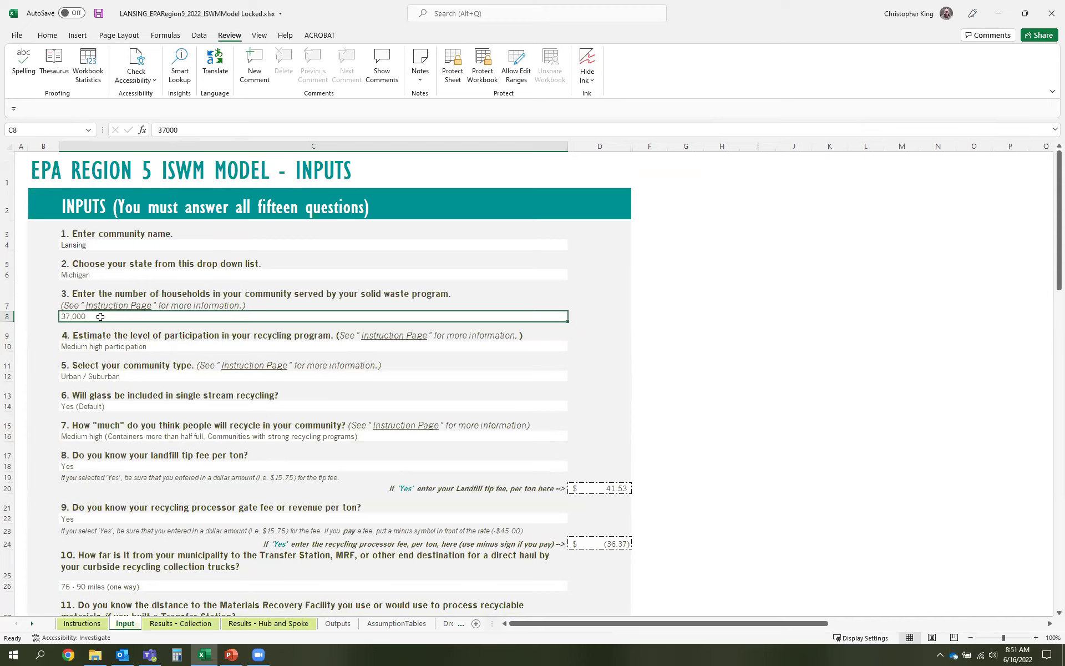
type("65000")
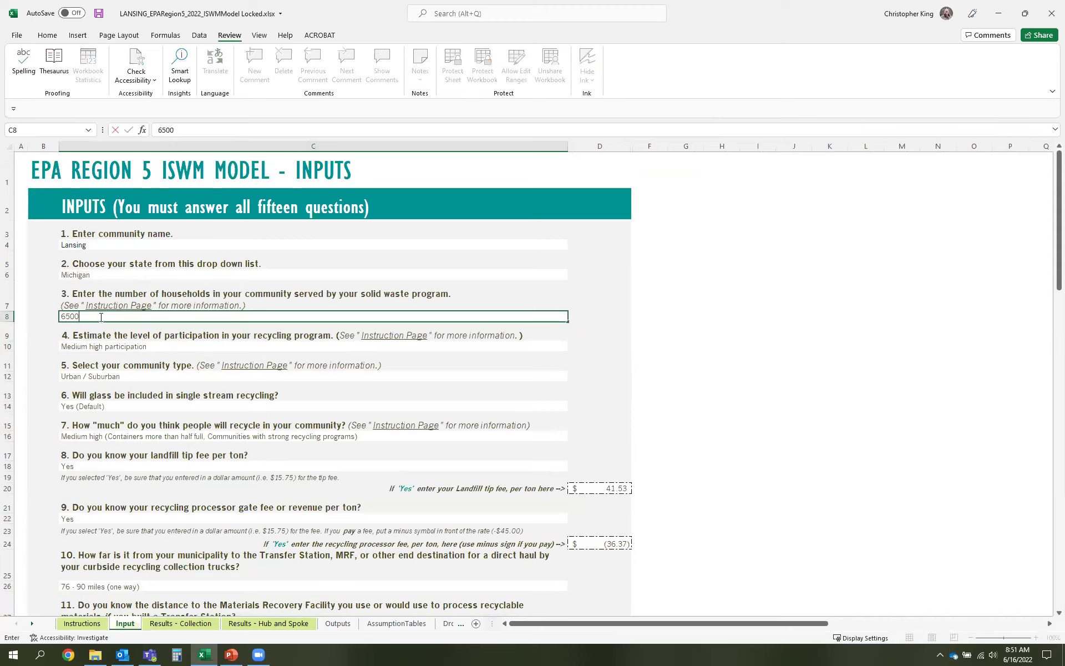
key("Return")
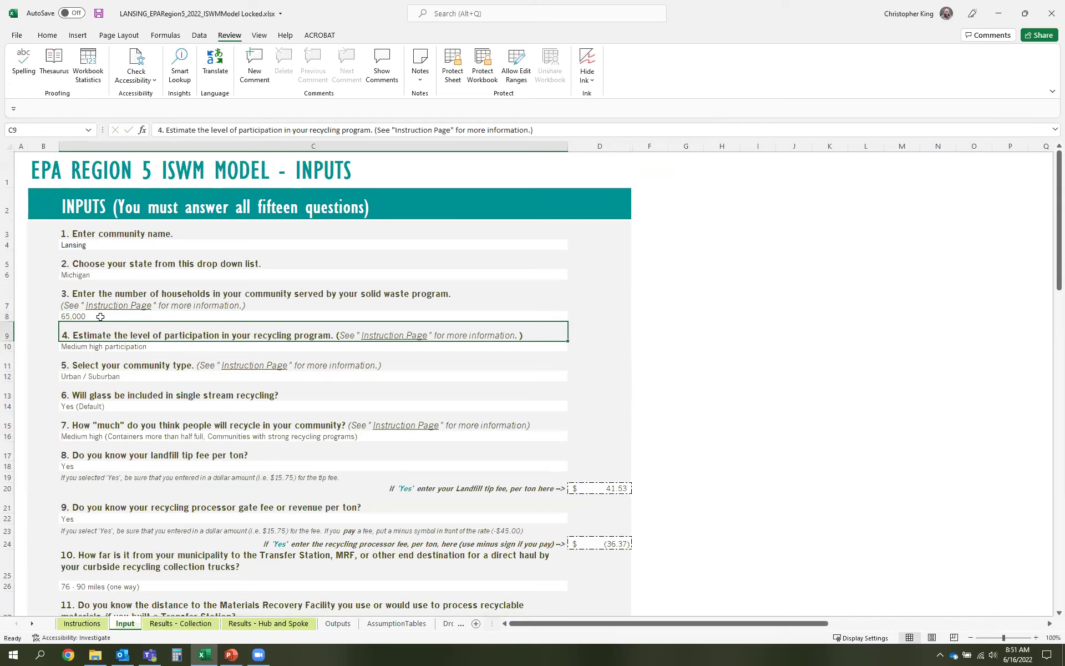
Compare the impacts of direct haul, transfer station, dual stream MRF and single stream MRF in the hub and spoke results.
left_click(270, 625)
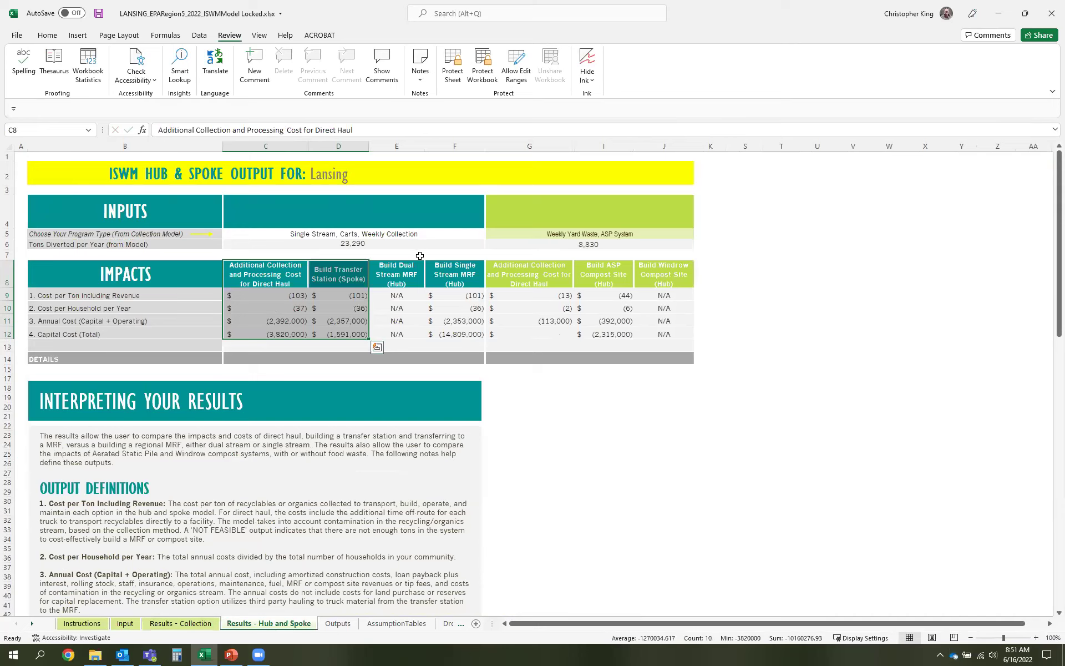
left_click_drag(277, 276, 455, 331)
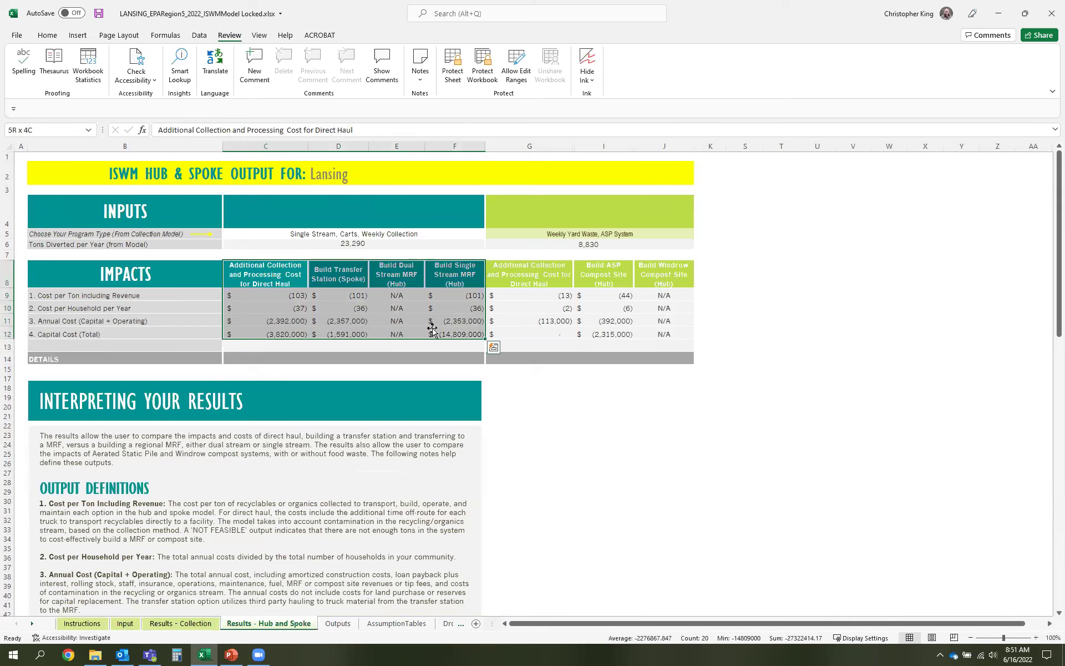